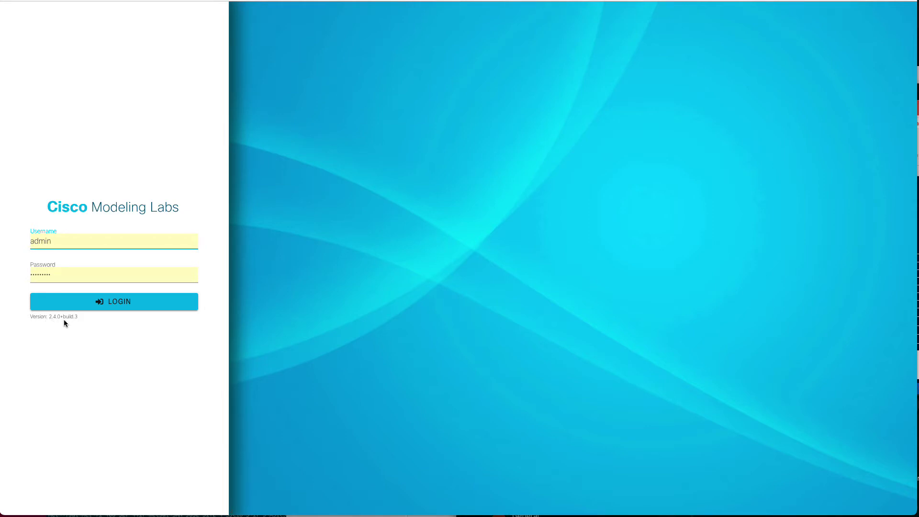
- Log in to Cisco Modeling Labs and close the 1Password save-login popup to reach the Dashboard
{"action": "left_click", "coordinate": [119, 303]}
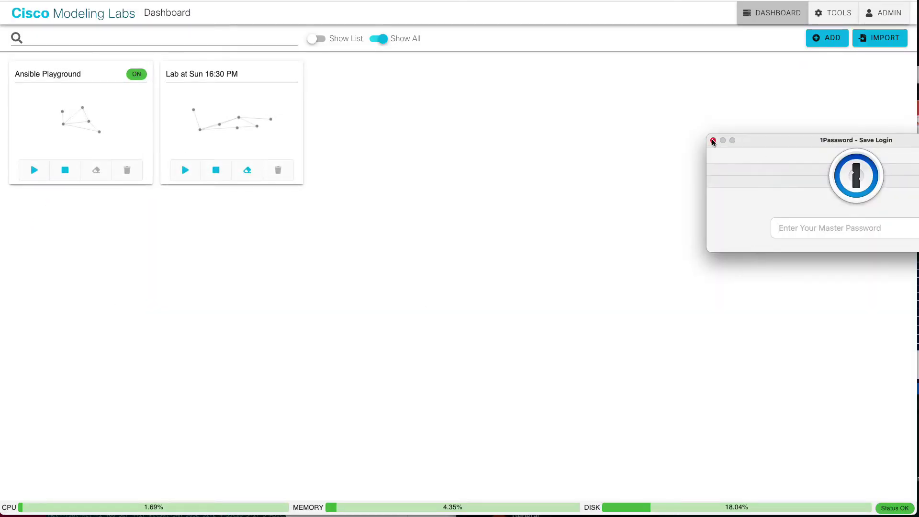
{"action": "left_click", "coordinate": [457, 218]}
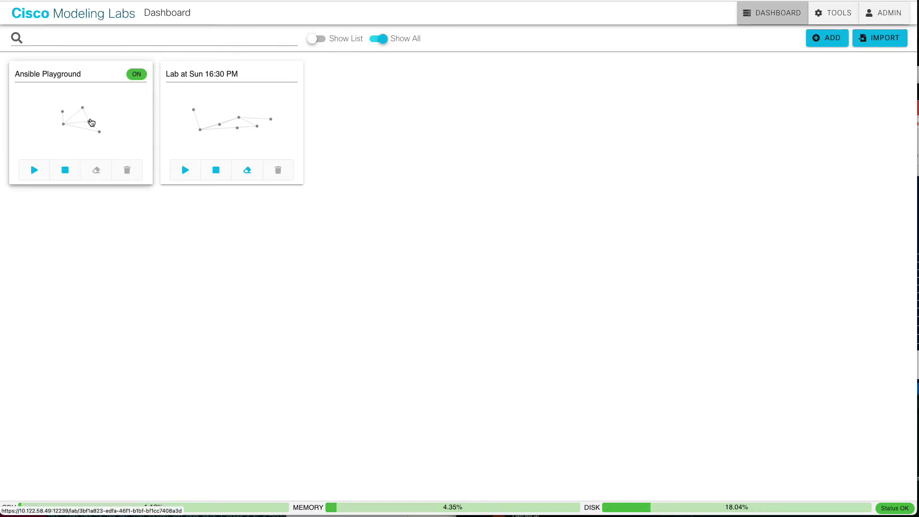
- Open the Ansible Playground lab card in the Workbench
{"action": "left_click", "coordinate": [91, 122]}
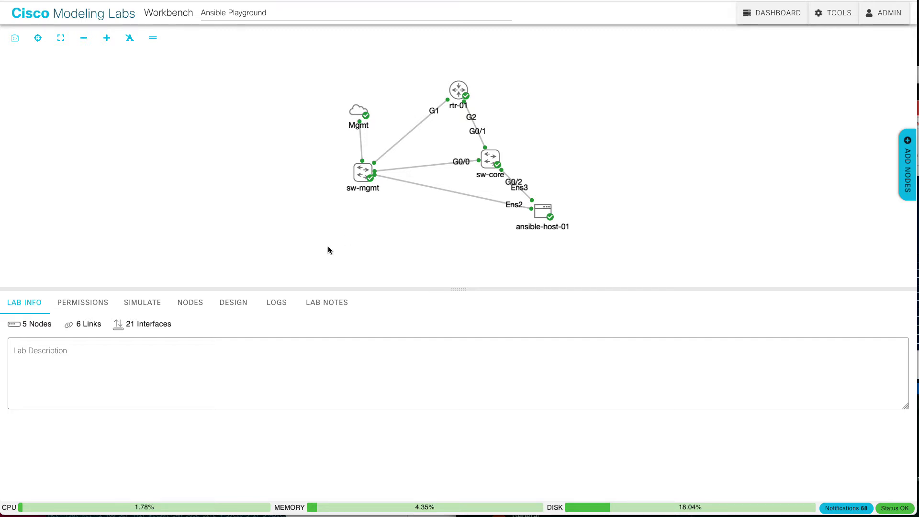
- Show the Nodes table listing all five Ansible Playground nodes as BOOTED
{"action": "left_click", "coordinate": [189, 307]}
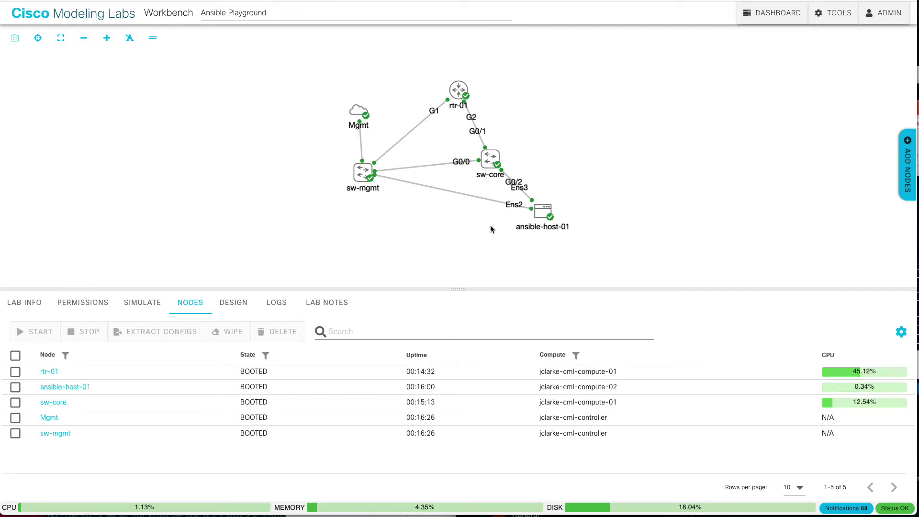
- Open a live console session on sw-core and wake its prompt
{"action": "left_click", "coordinate": [491, 159]}
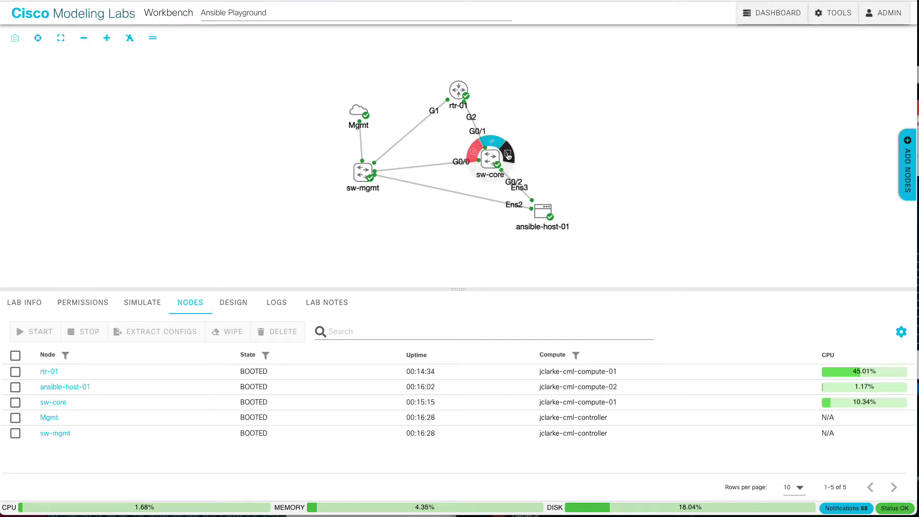
{"action": "left_click", "coordinate": [508, 156]}
{"action": "left_click", "coordinate": [450, 417]}
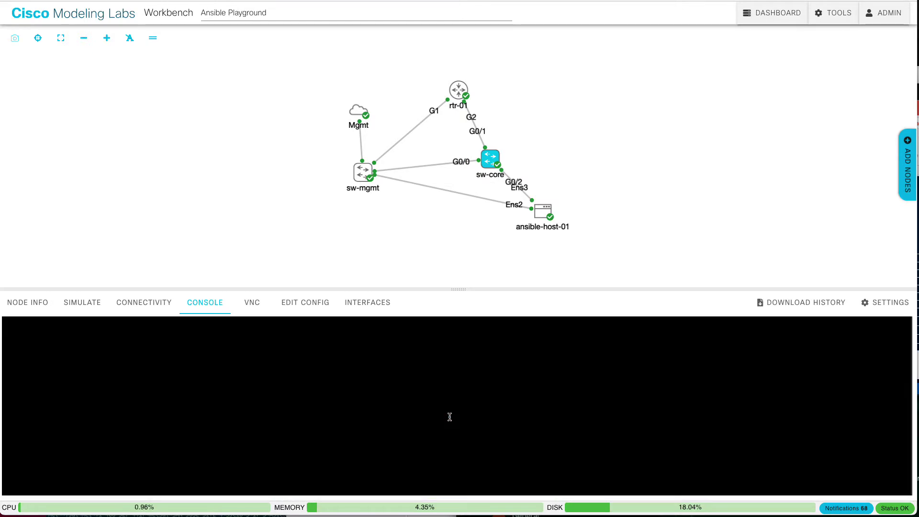
{"action": "key", "text": "Return"}
{"action": "key", "text": "Return"}
{"action": "key", "text": "Return"}
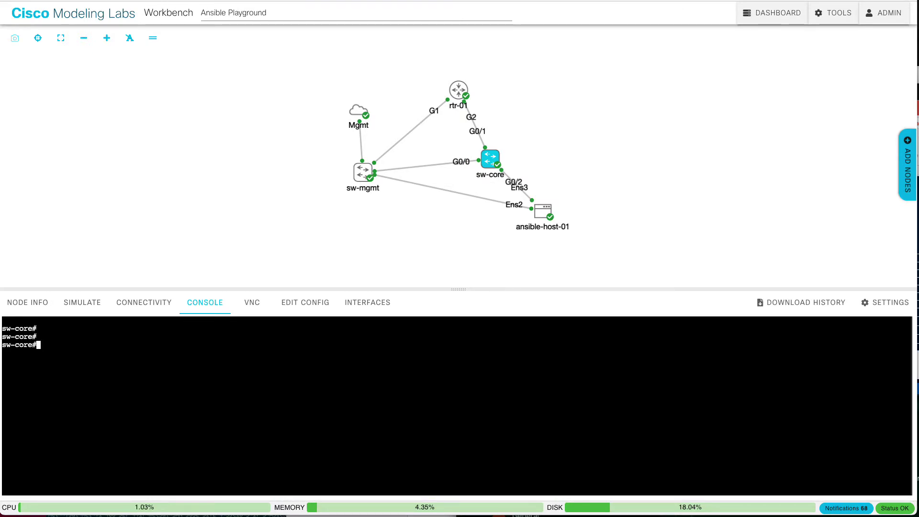
- On sw-core run 'show ip int brie', 'show run int gi0/0' and 'ping vrf management 10.0.13.1'
{"action": "type", "text": "show ip int bri"}
{"action": "type", "text": "e"}
{"action": "key", "text": "Return"}
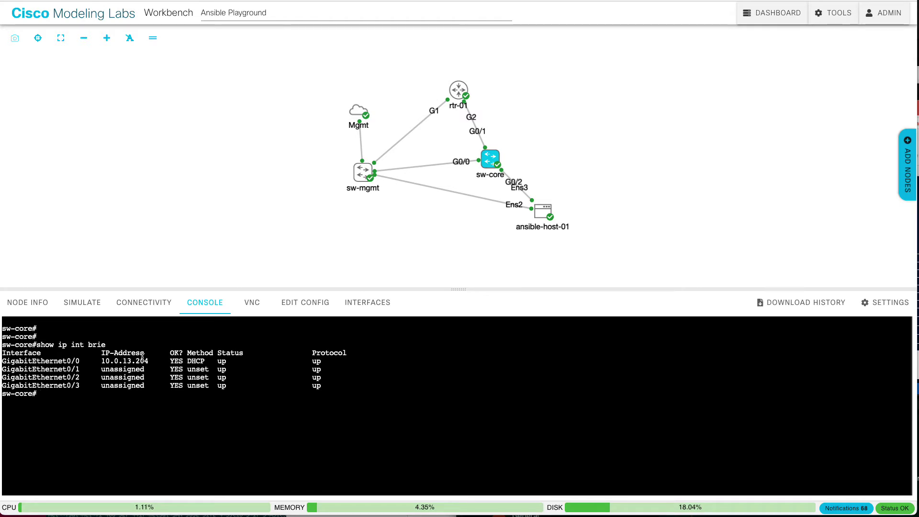
{"action": "type", "text": "show run int gi0/0"}
{"action": "key", "text": "Return"}
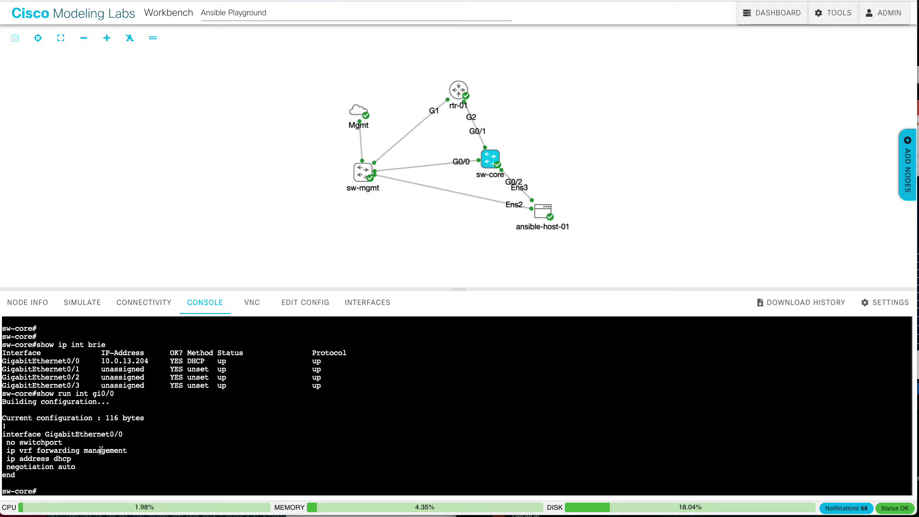
{"action": "type", "text": "ping vrf management 10.0.13.1"}
{"action": "key", "text": "Return"}
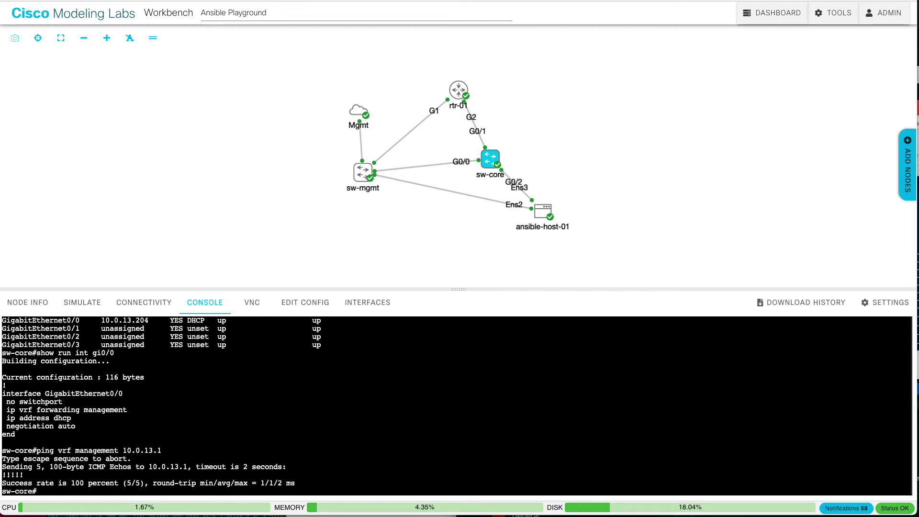
{"action": "mouse_move", "coordinate": [494, 158]}
- Deselect sw-core and open the Filter By: Compute popup in the node table
{"action": "left_click", "coordinate": [317, 235]}
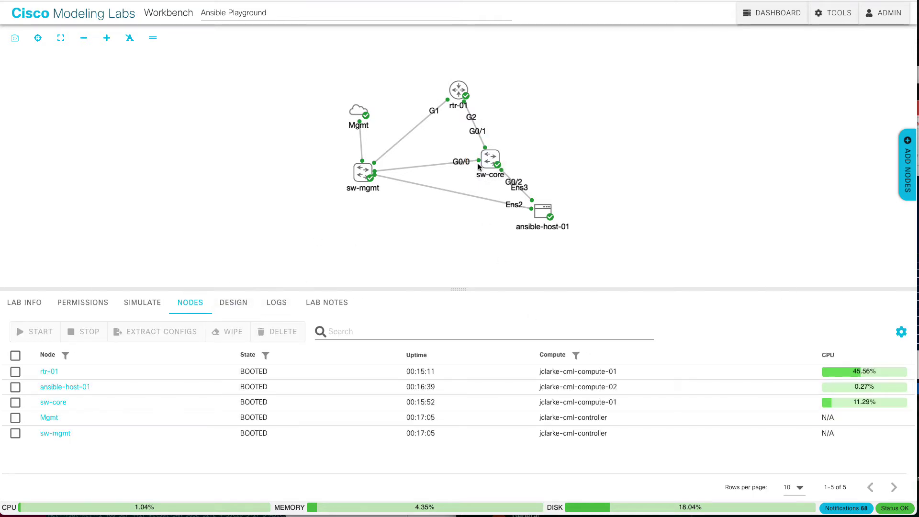
{"action": "mouse_move", "coordinate": [488, 161]}
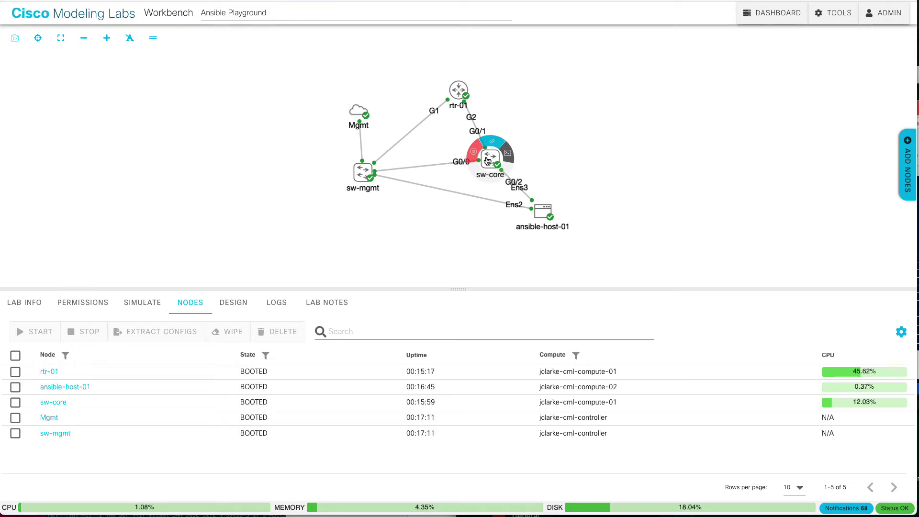
{"action": "mouse_move", "coordinate": [364, 172]}
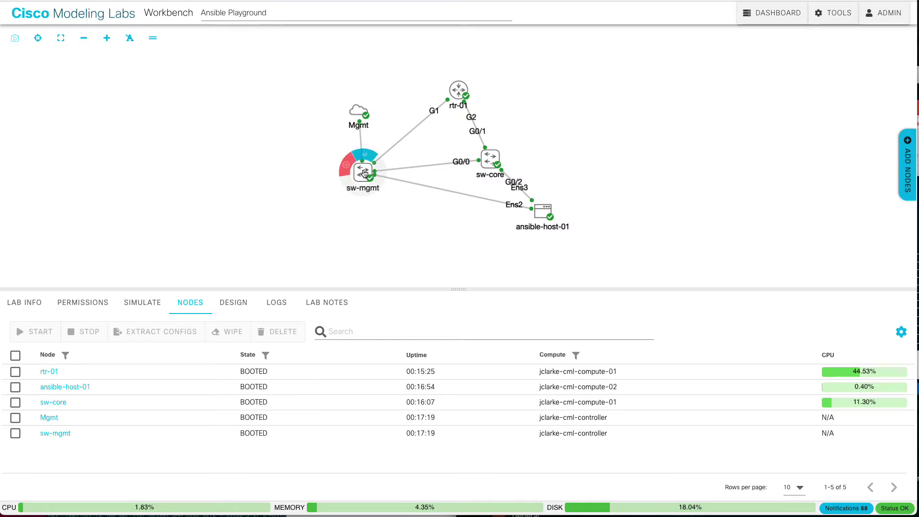
{"action": "mouse_move", "coordinate": [360, 124]}
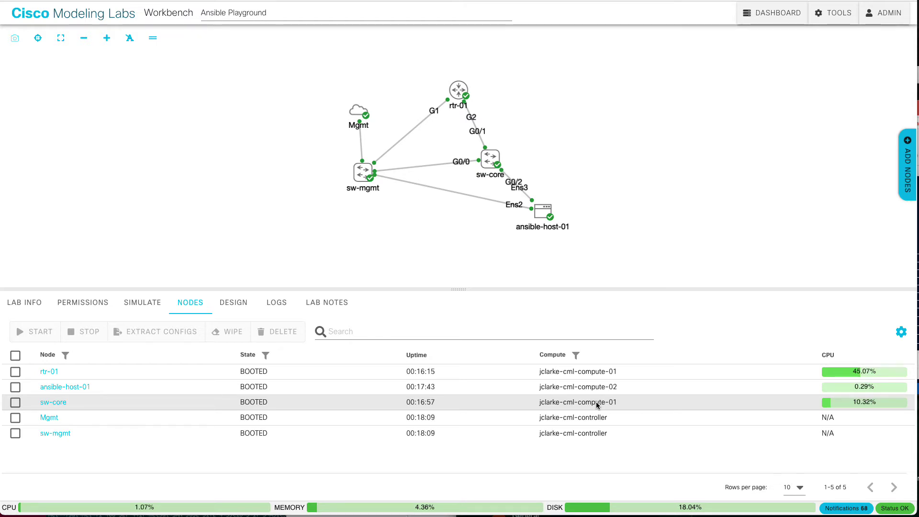
{"action": "left_click", "coordinate": [576, 357]}
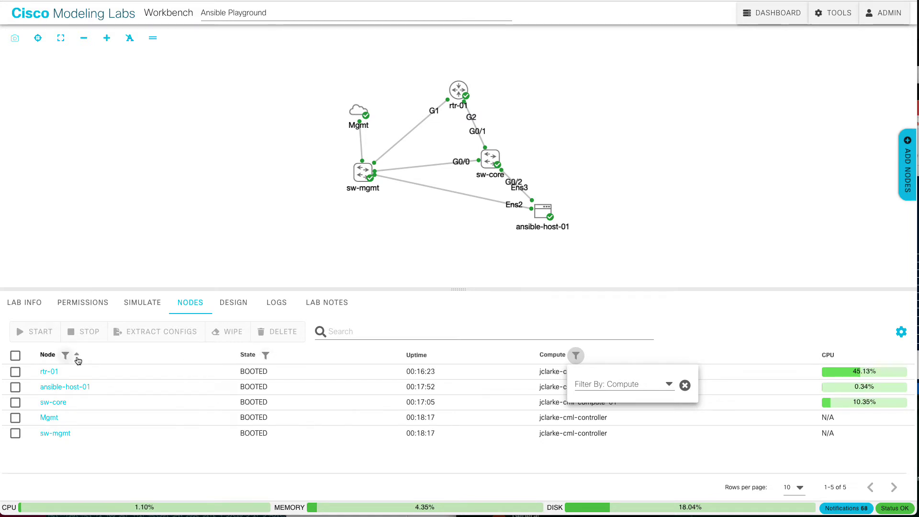
- Filter the node table to the compute-01 host, leaving only rtr-01 and sw-core
{"action": "left_click", "coordinate": [604, 385]}
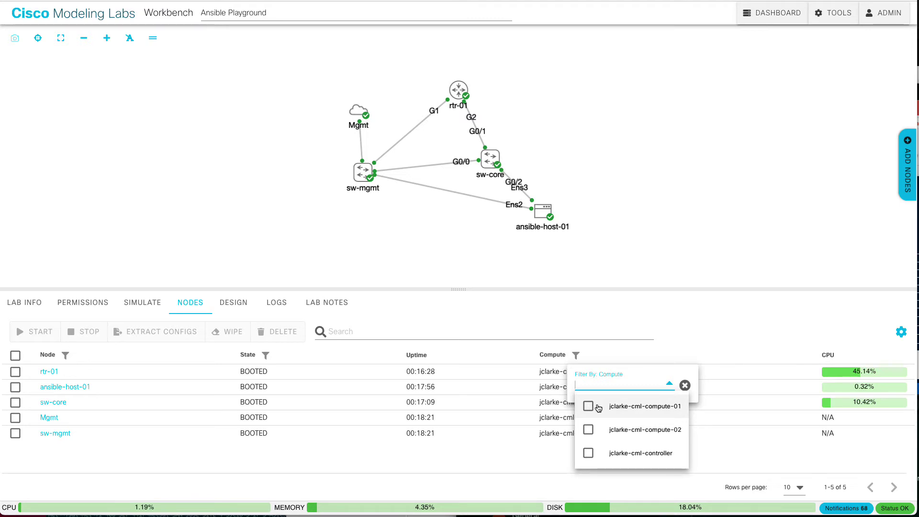
{"action": "left_click", "coordinate": [600, 408]}
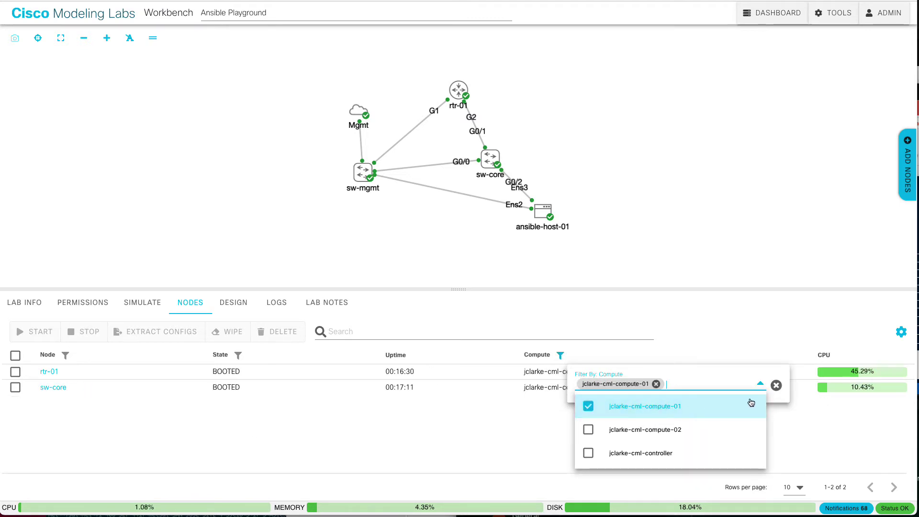
{"action": "left_click", "coordinate": [780, 357]}
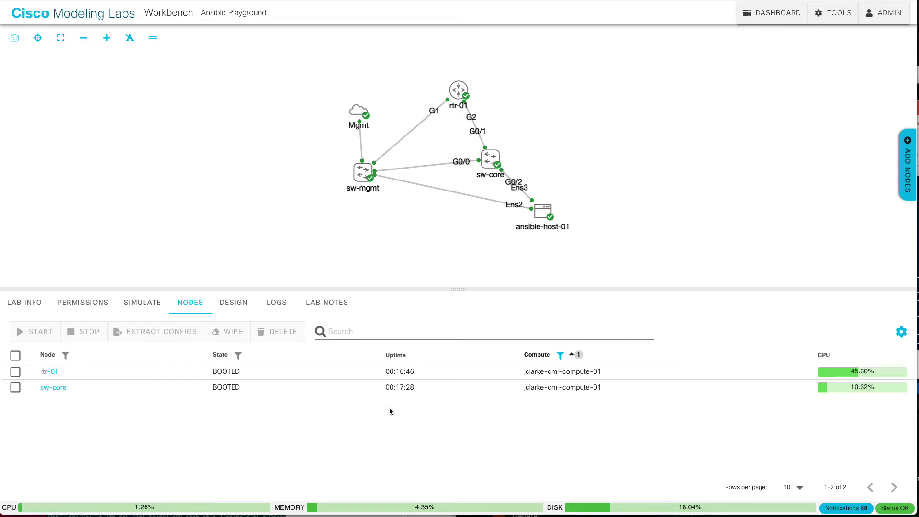
{"action": "left_click", "coordinate": [347, 328]}
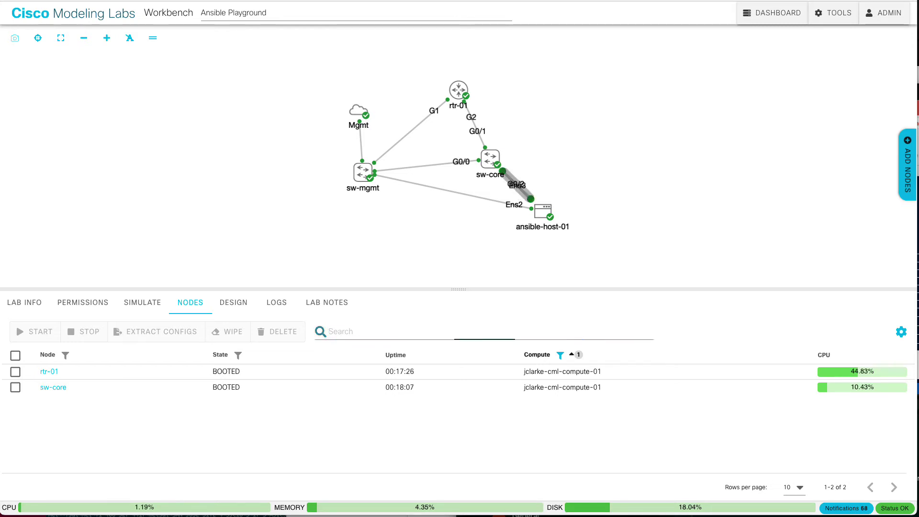
- Select the sw-core–ansible-host-01 link, then open ansible-host-01's console and wake its prompt
{"action": "left_click", "coordinate": [513, 182]}
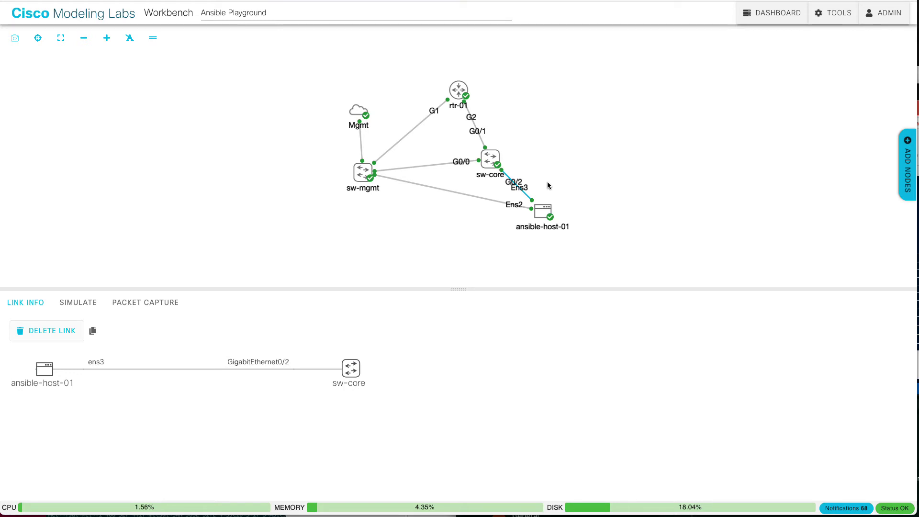
{"action": "mouse_move", "coordinate": [554, 233]}
{"action": "left_click", "coordinate": [560, 204]}
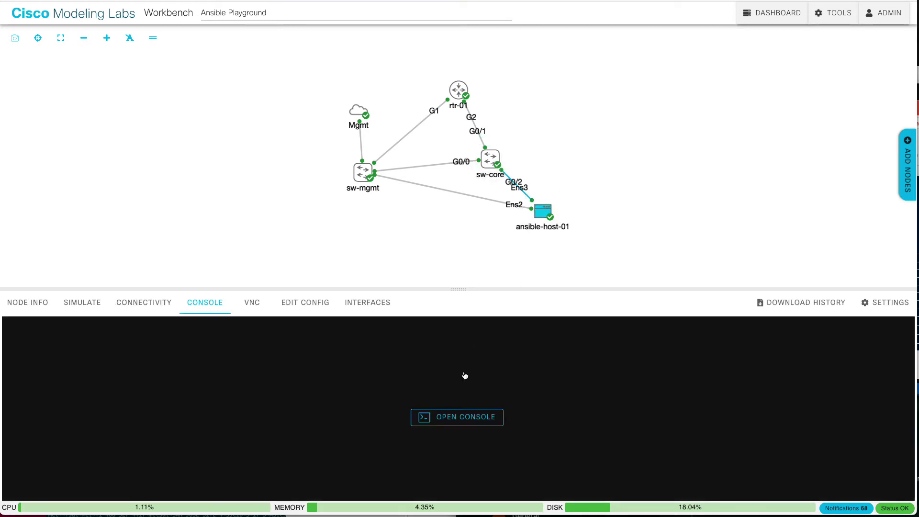
{"action": "key", "text": "Return"}
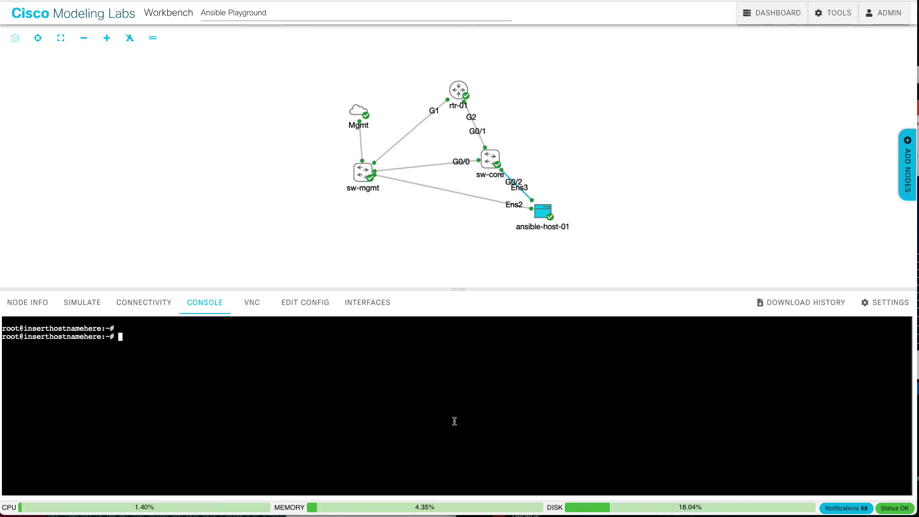
- Open sw-core's console for fresh prompt lines and reselect the G0/2–ens3 link
{"action": "left_click", "coordinate": [509, 152]}
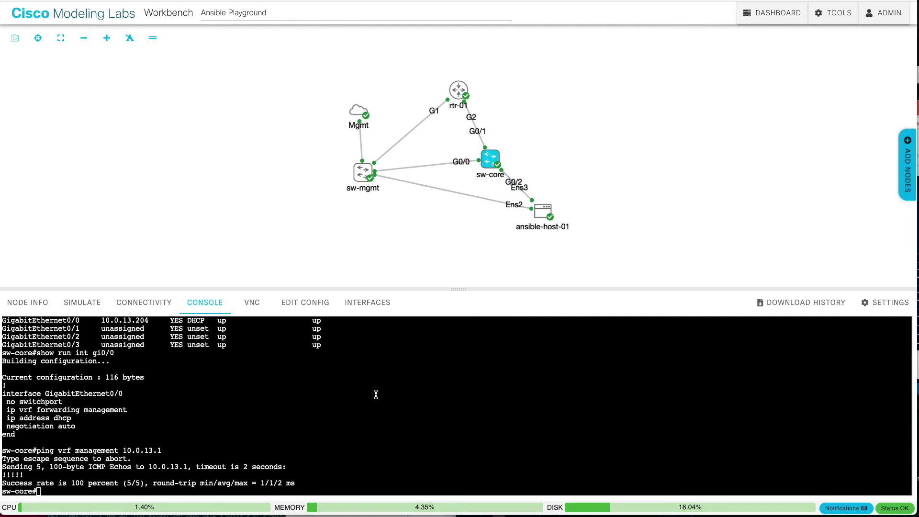
{"action": "key", "text": "Return"}
{"action": "key", "text": "Return"}
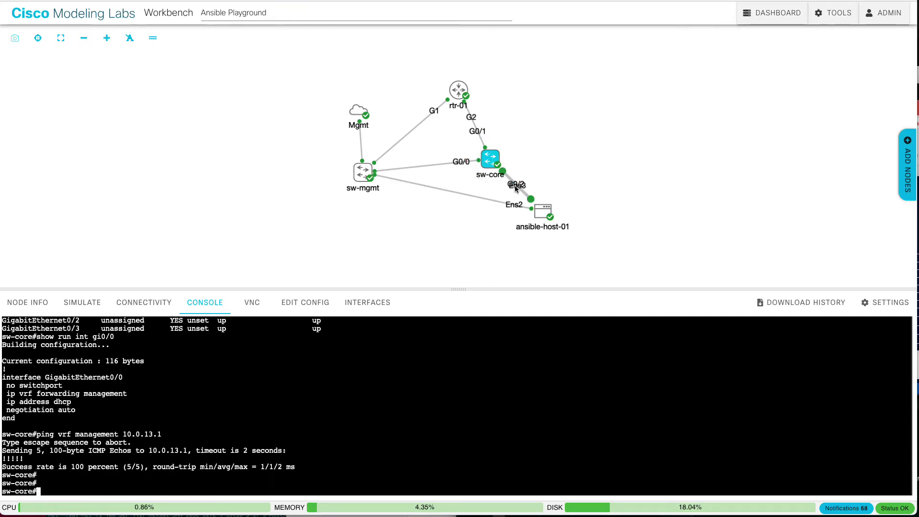
{"action": "left_click", "coordinate": [516, 188]}
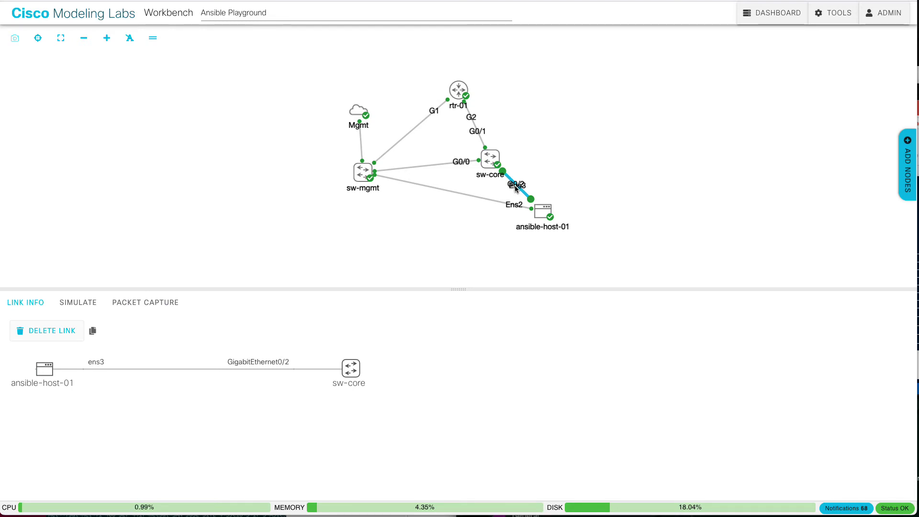
- Show the link's simulation statistics and try DISCONNECT on the sw-core–ansible-host-01 link
{"action": "left_click", "coordinate": [77, 302]}
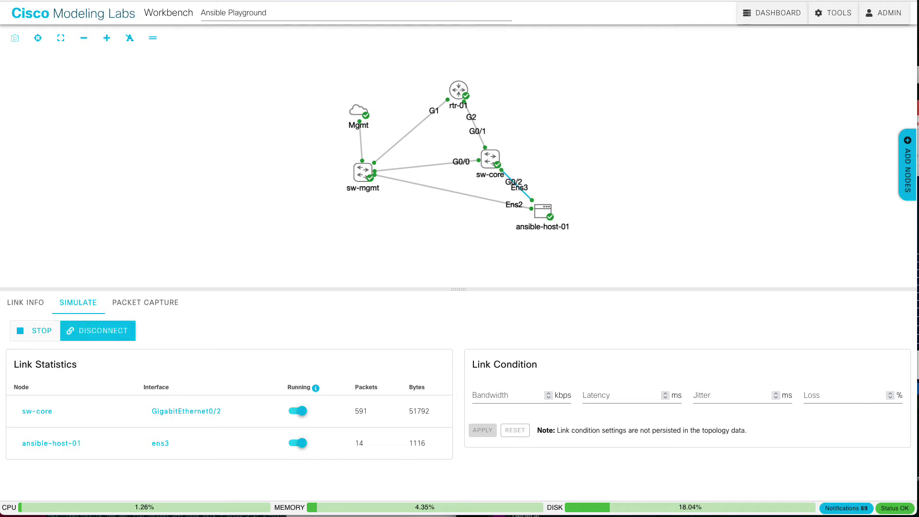
{"action": "left_click", "coordinate": [123, 340]}
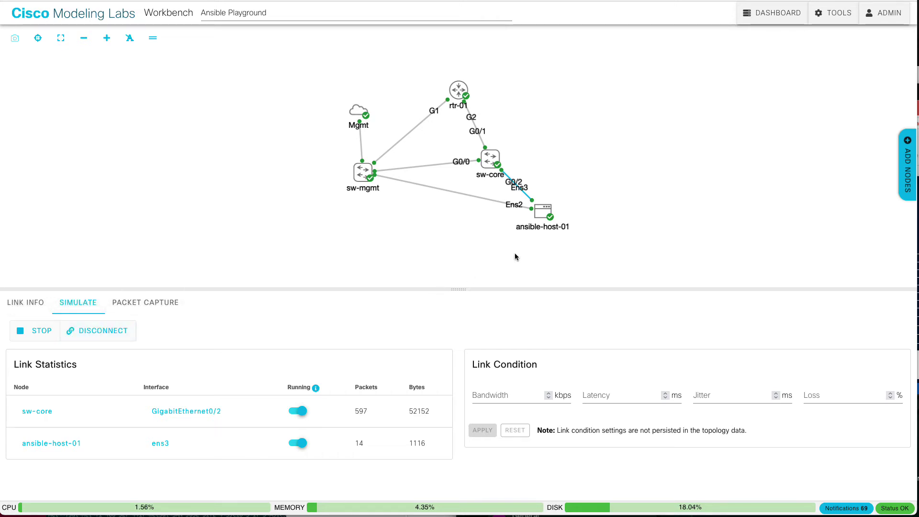
- Run 'ip link show' in ansible-host-01's console
{"action": "left_click", "coordinate": [557, 212]}
{"action": "type", "text": "ip link show"}
{"action": "key", "text": "Return"}
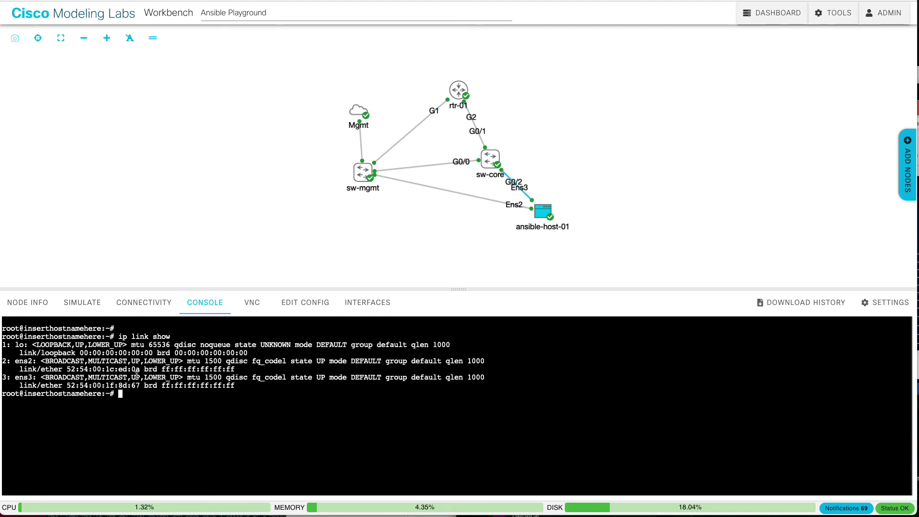
- Run 'show ip int brie' on sw-core, showing all GigabitEthernet interfaces up
{"action": "left_click", "coordinate": [490, 159]}
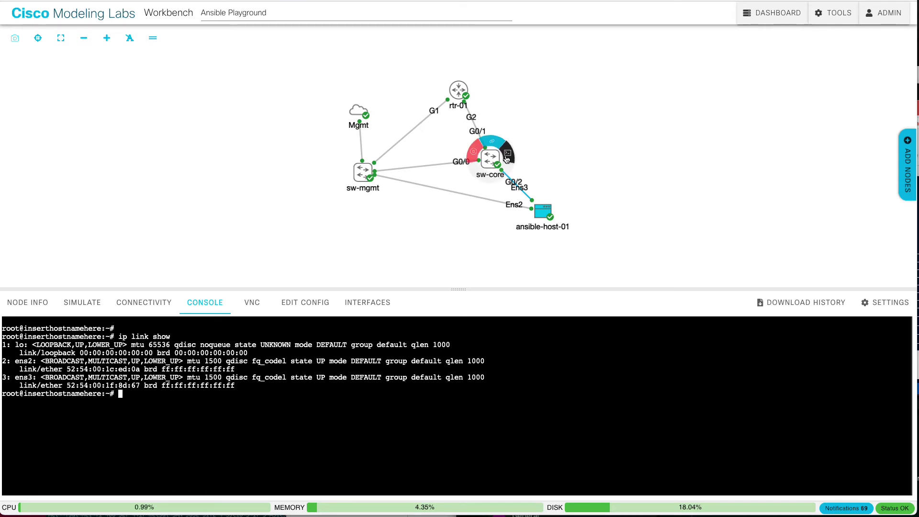
{"action": "type", "text": "show int"}
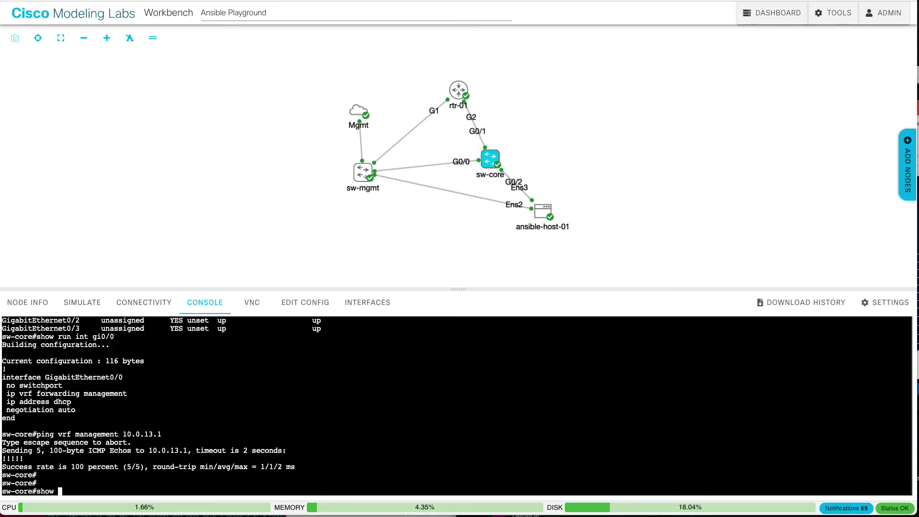
{"action": "key", "text": "BackSpace"}
{"action": "key", "text": "BackSpace"}
{"action": "key", "text": "BackSpace"}
{"action": "key", "text": "BackSpace"}
{"action": "key", "text": "BackSpace"}
{"action": "key", "text": "BackSpace"}
{"action": "key", "text": "BackSpace"}
{"action": "key", "text": "BackSpace"}
{"action": "key", "text": "BackSpace"}
{"action": "type", "text": "show ip int brie"}
{"action": "key", "text": "Return"}
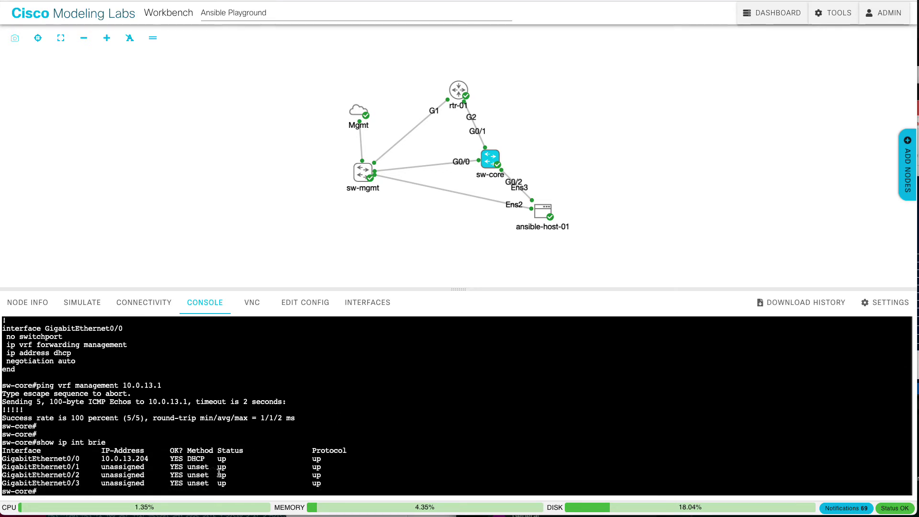
- Disconnect the sw-core–ansible-host-01 link and check sw-core's console for GigabitEthernet0/2 going down
{"action": "left_click", "coordinate": [524, 193]}
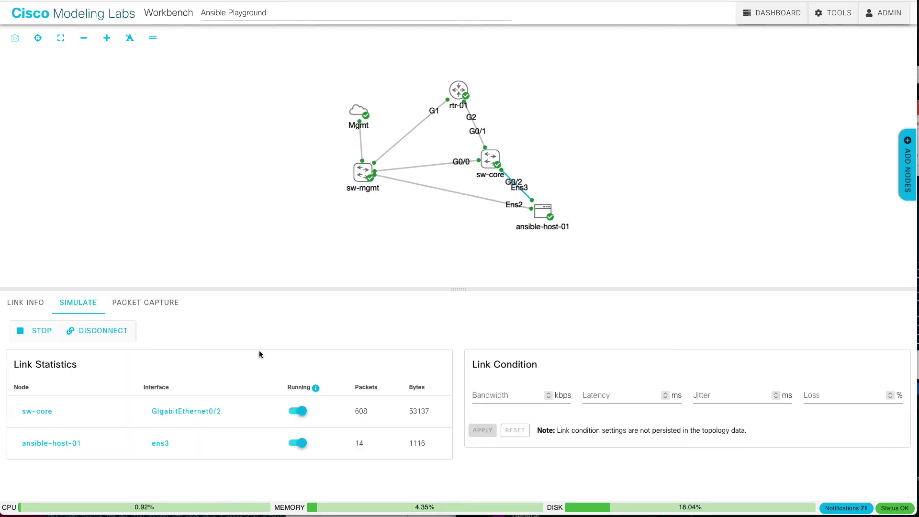
{"action": "left_click", "coordinate": [123, 331]}
{"action": "left_click", "coordinate": [499, 155]}
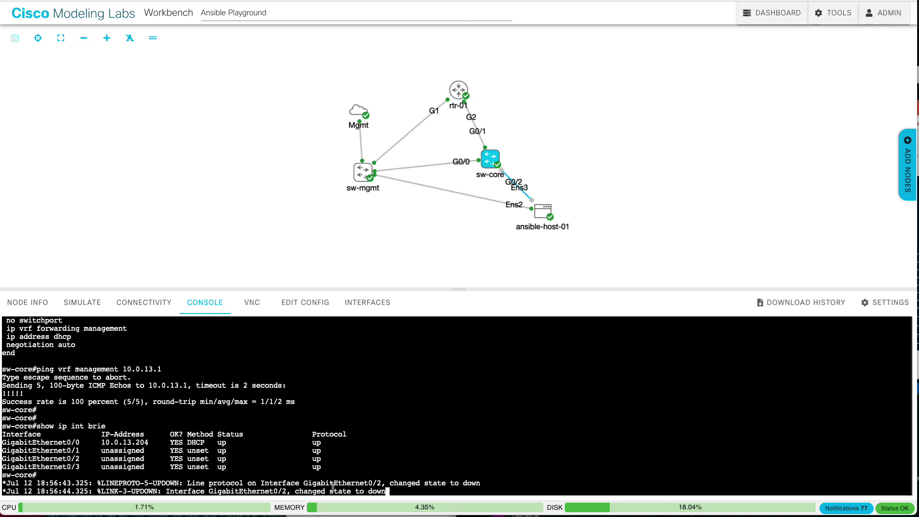
- Rerun 'ip link show' on ansible-host-01, showing ens3 NO-CARRIER, state DOWN
{"action": "left_click", "coordinate": [542, 211]}
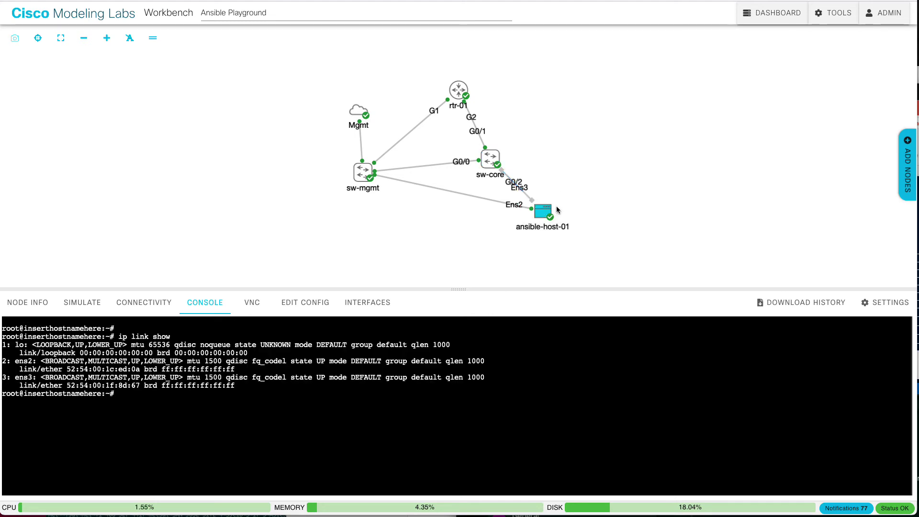
{"action": "key", "text": "Up"}
{"action": "key", "text": "Return"}
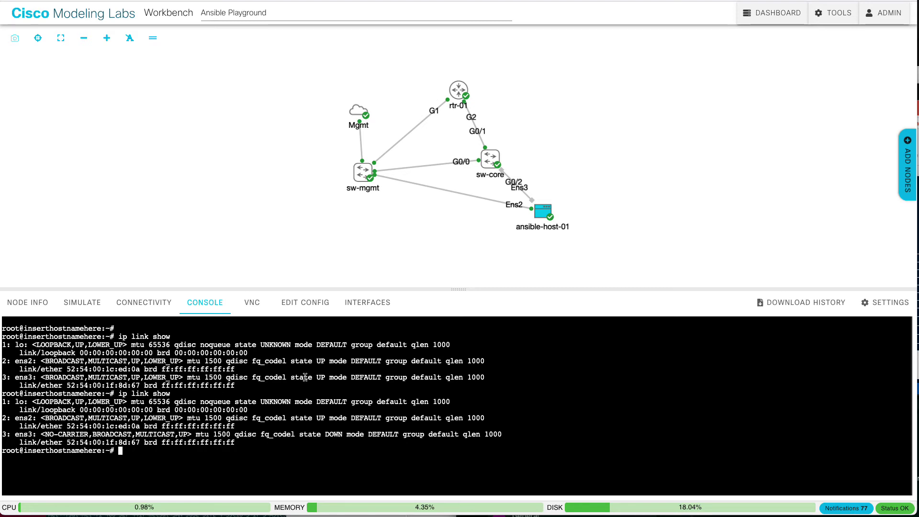
- Reconnect the sw-core–ansible-host-01 link and rerun 'show ip int brie' on sw-core
{"action": "left_click", "coordinate": [512, 185]}
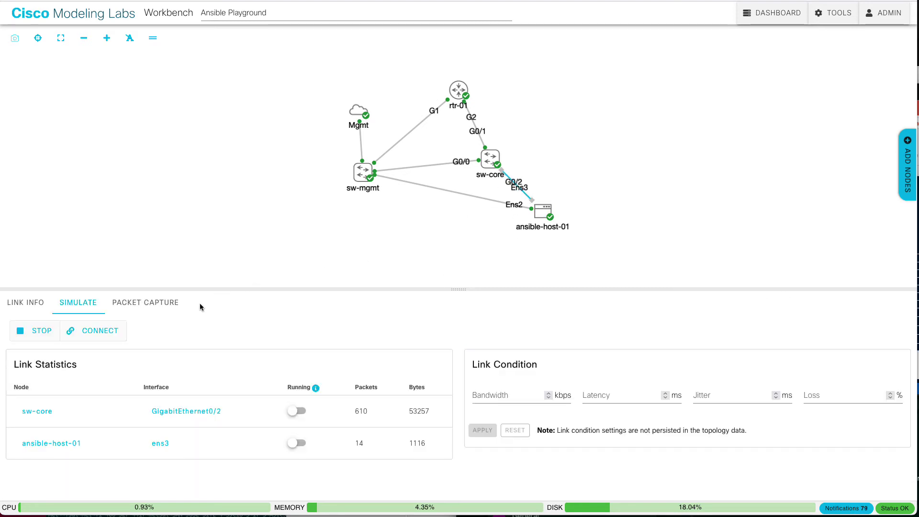
{"action": "left_click", "coordinate": [115, 339]}
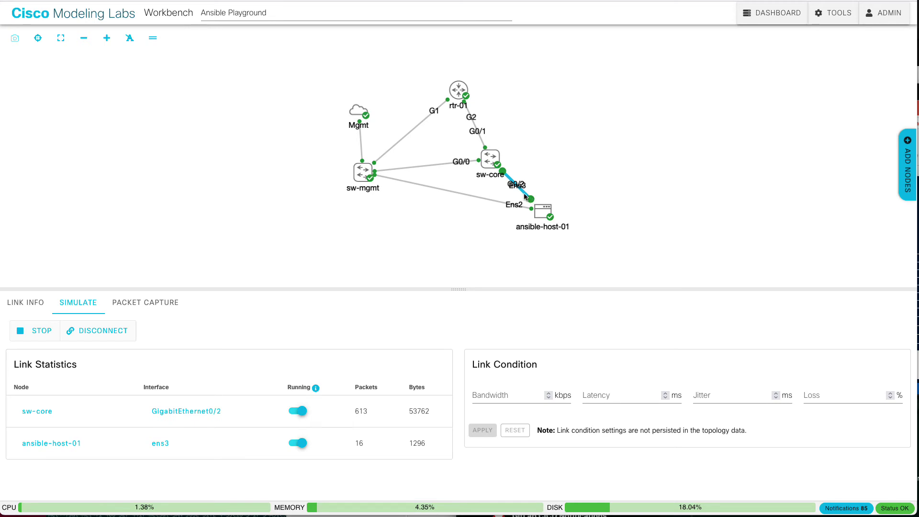
{"action": "left_click", "coordinate": [490, 158]}
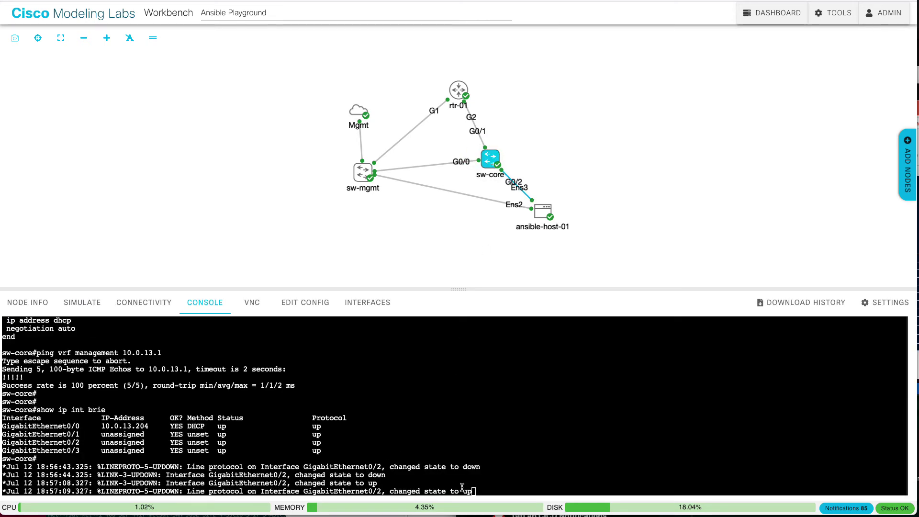
{"action": "key", "text": "Return"}
{"action": "key", "text": "Return"}
{"action": "key", "text": "Up"}
{"action": "key", "text": "Return"}
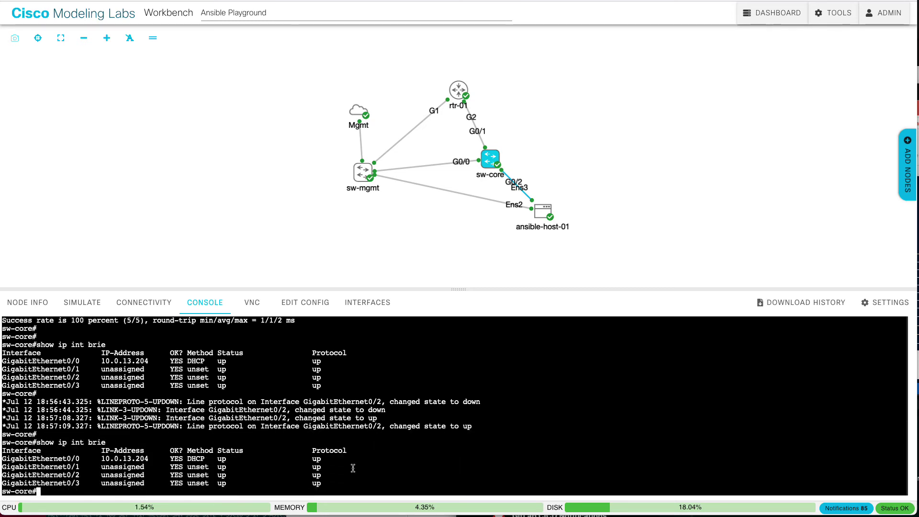
- Rerun 'ip link show' on ansible-host-01 to confirm ens3 is up
{"action": "left_click", "coordinate": [542, 212]}
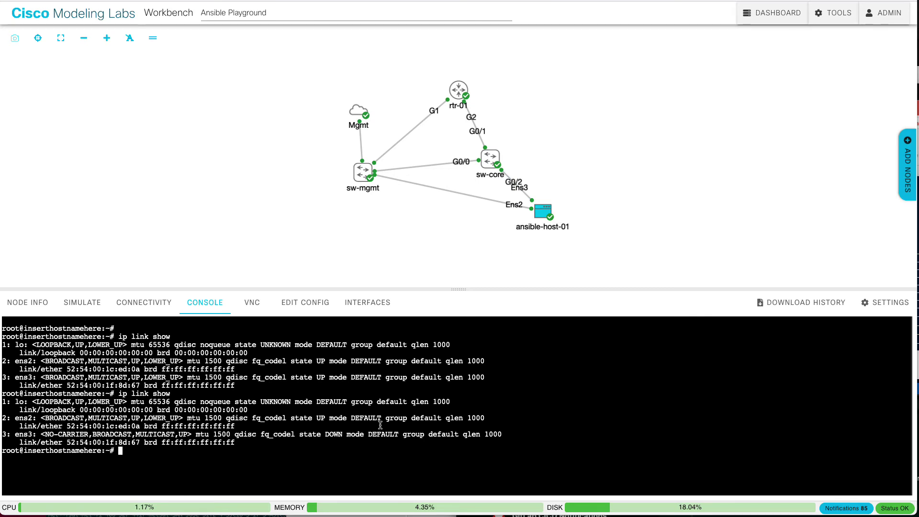
{"action": "key", "text": "Up"}
{"action": "key", "text": "Return"}
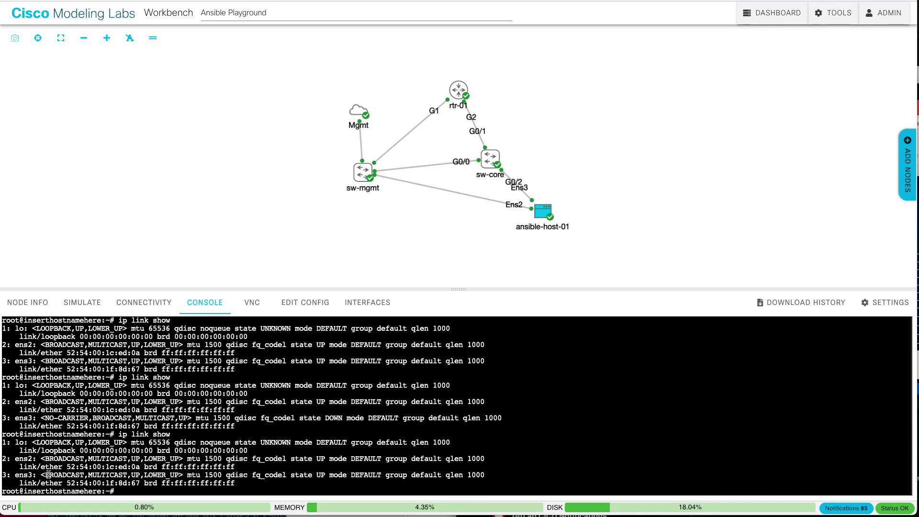
- Stop the link on sw-core's GigabitEthernet0/2 interface to disconnect ansible-host-01
{"action": "left_click", "coordinate": [496, 171]}
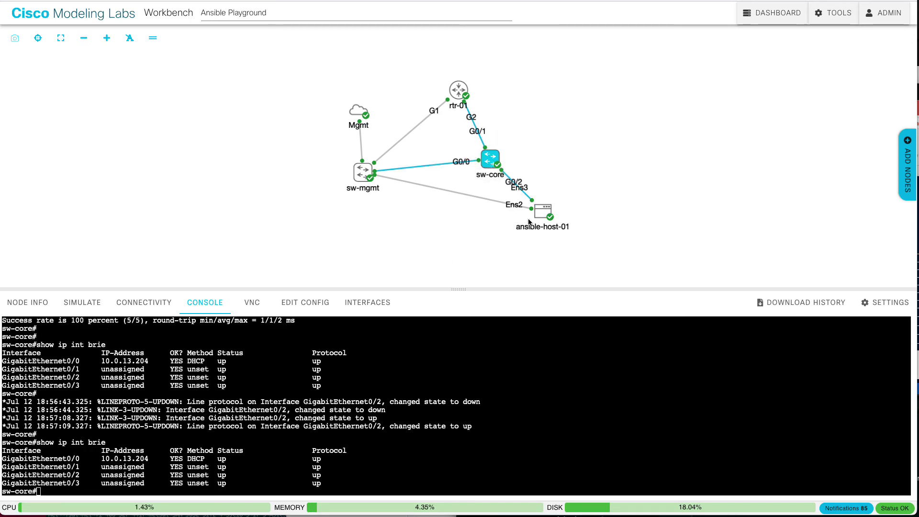
{"action": "left_click", "coordinate": [519, 189]}
{"action": "left_click", "coordinate": [491, 167]}
{"action": "left_click", "coordinate": [372, 306]}
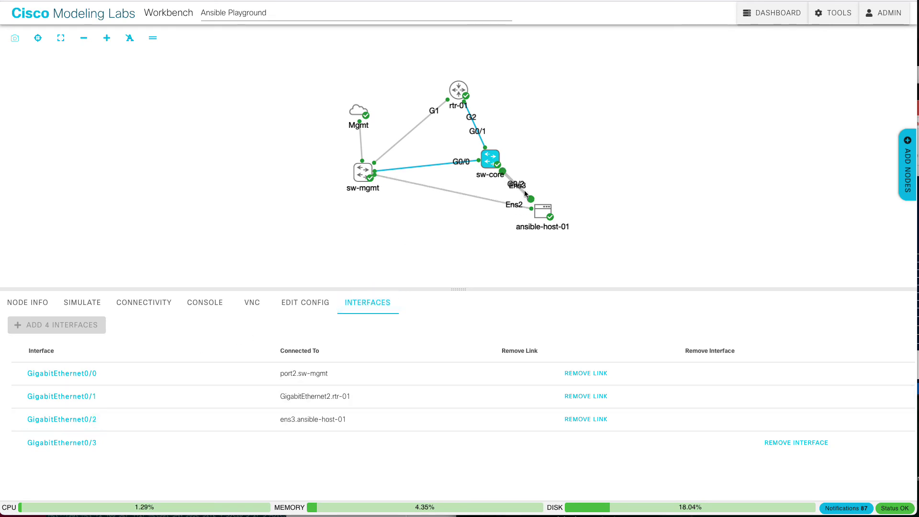
{"action": "left_click", "coordinate": [76, 420]}
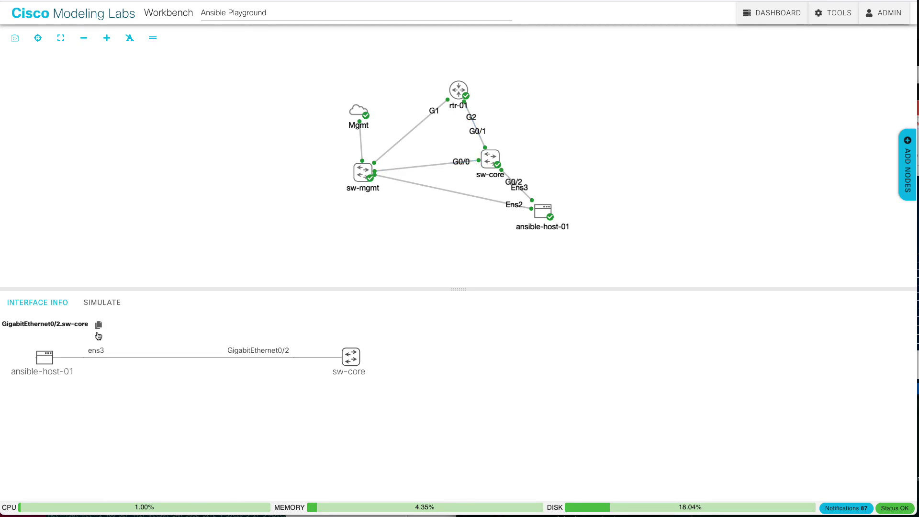
{"action": "left_click", "coordinate": [103, 302]}
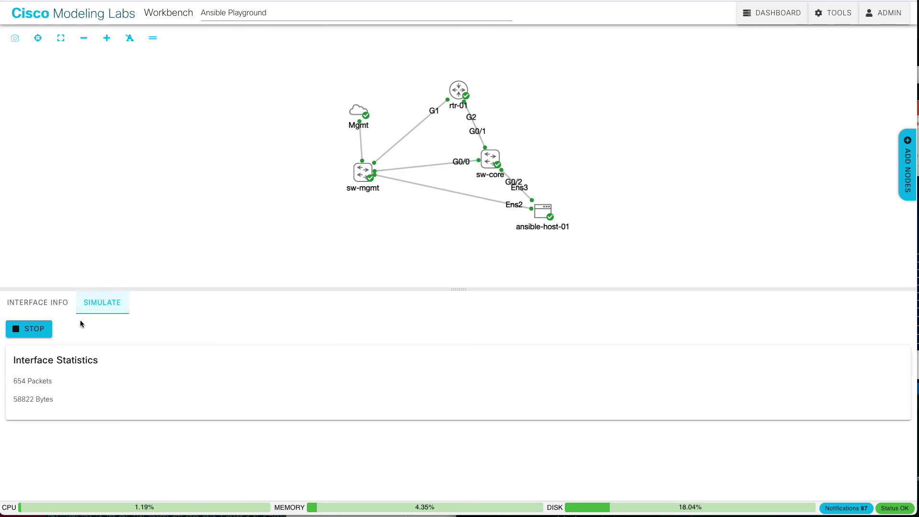
{"action": "left_click", "coordinate": [38, 330]}
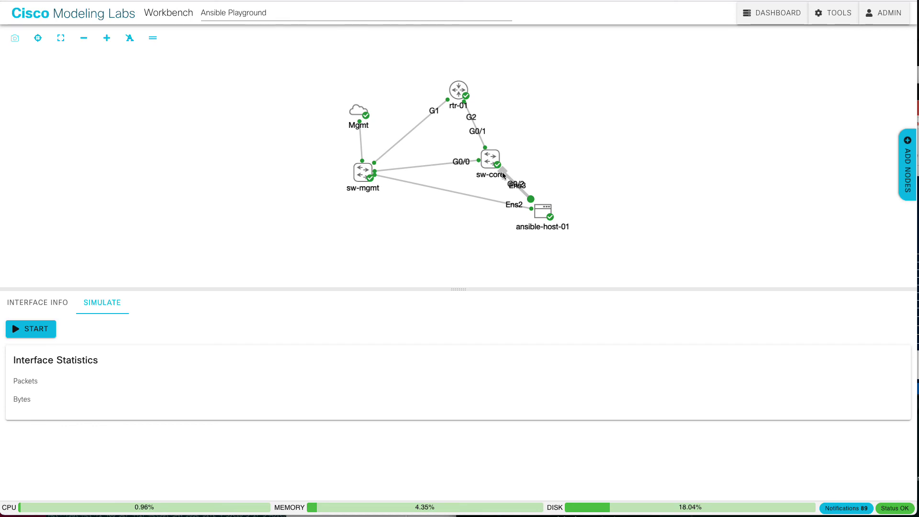
{"action": "right_click", "coordinate": [492, 161]}
- Rerun 'show ip int brie' in sw-core's console to see GigabitEthernet0/2 down/down
{"action": "left_click", "coordinate": [508, 148]}
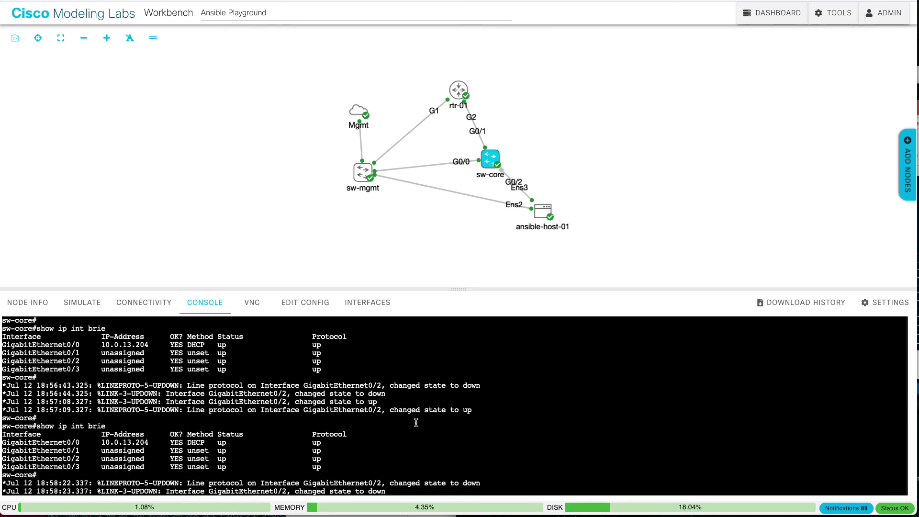
{"action": "key", "text": "Return"}
{"action": "key", "text": "Return"}
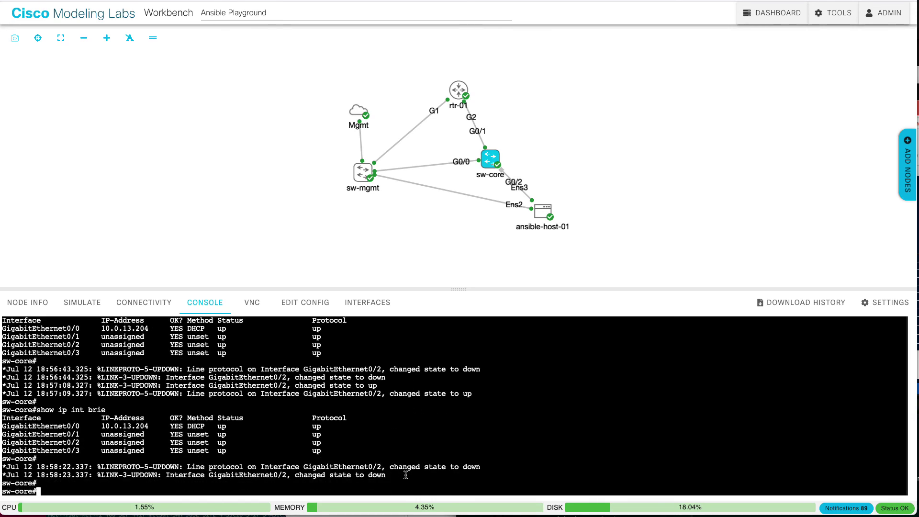
{"action": "key", "text": "Up"}
{"action": "key", "text": "Return"}
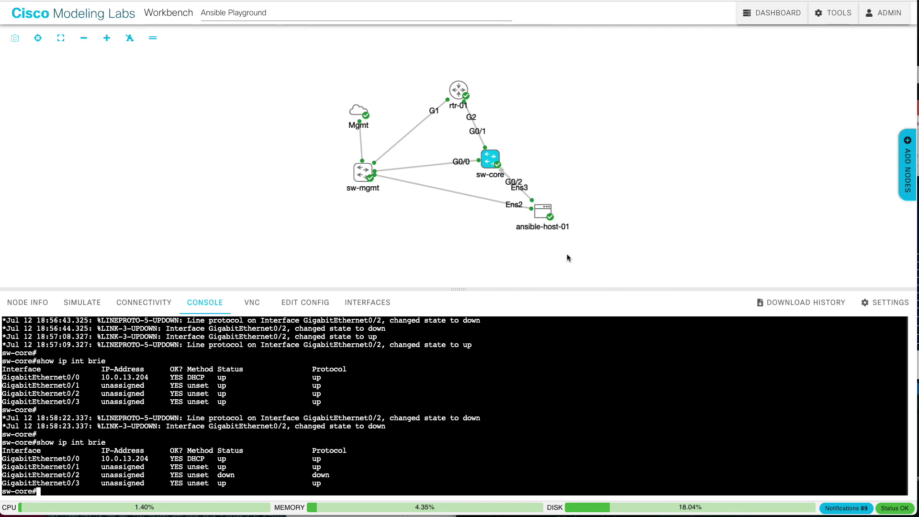
- Rerun 'ip link show' on ansible-host-01 to check ens3's link state
{"action": "left_click", "coordinate": [542, 210]}
{"action": "left_click", "coordinate": [400, 445]}
{"action": "key", "text": "Up"}
{"action": "key", "text": "Return"}
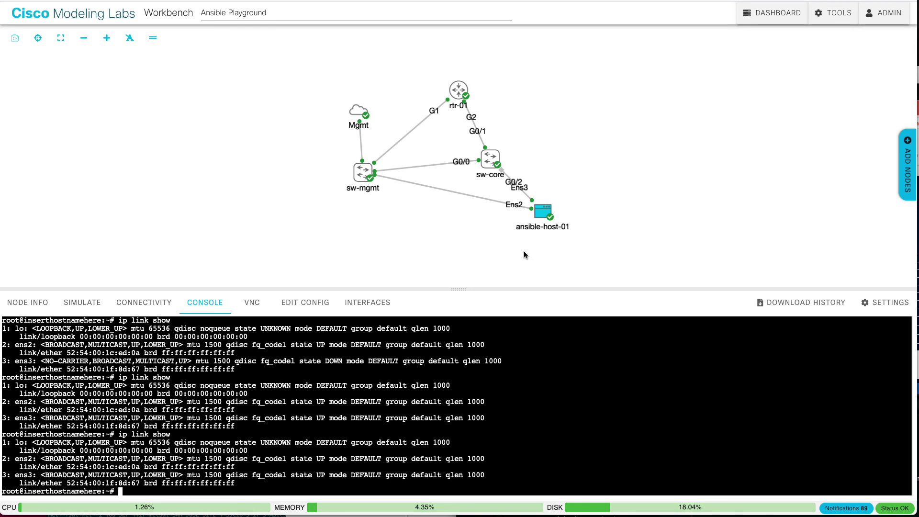
{"action": "left_click", "coordinate": [490, 162]}
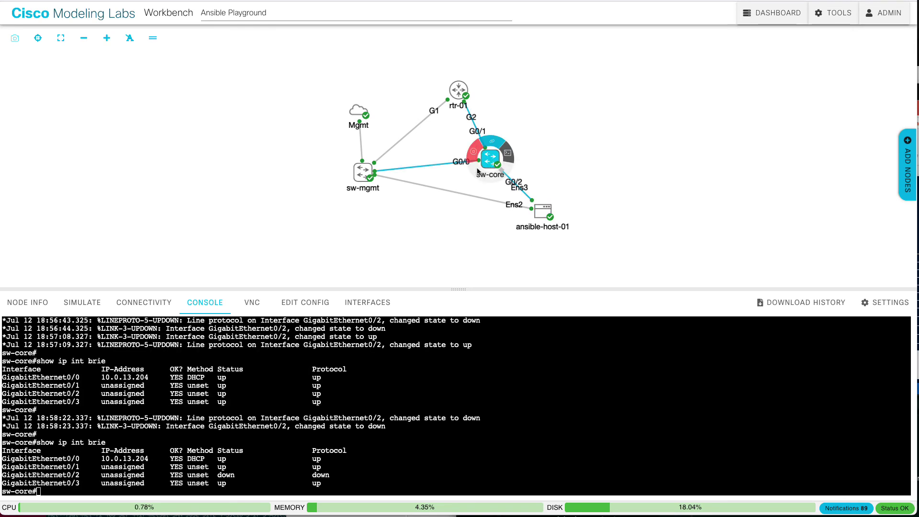
- Start the link on sw-core's GigabitEthernet0/2 interface again
{"action": "left_click", "coordinate": [373, 305]}
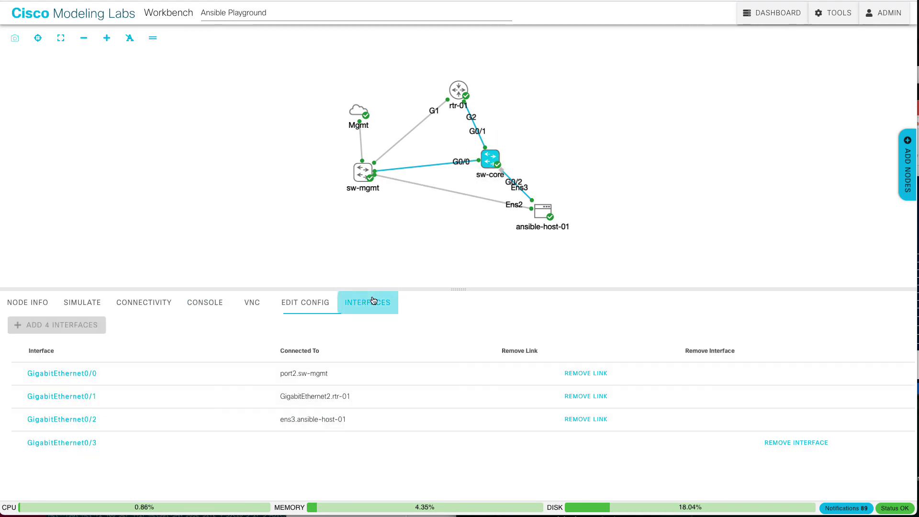
{"action": "left_click", "coordinate": [83, 418]}
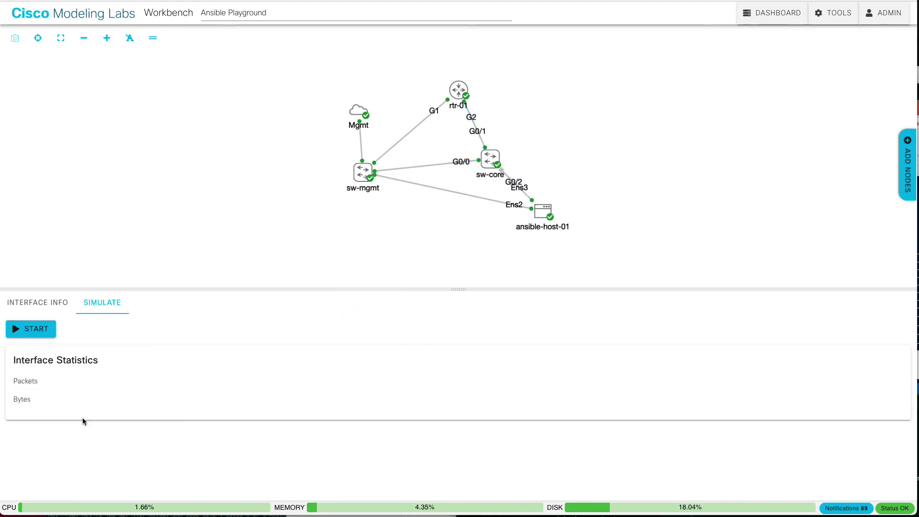
{"action": "left_click", "coordinate": [48, 334]}
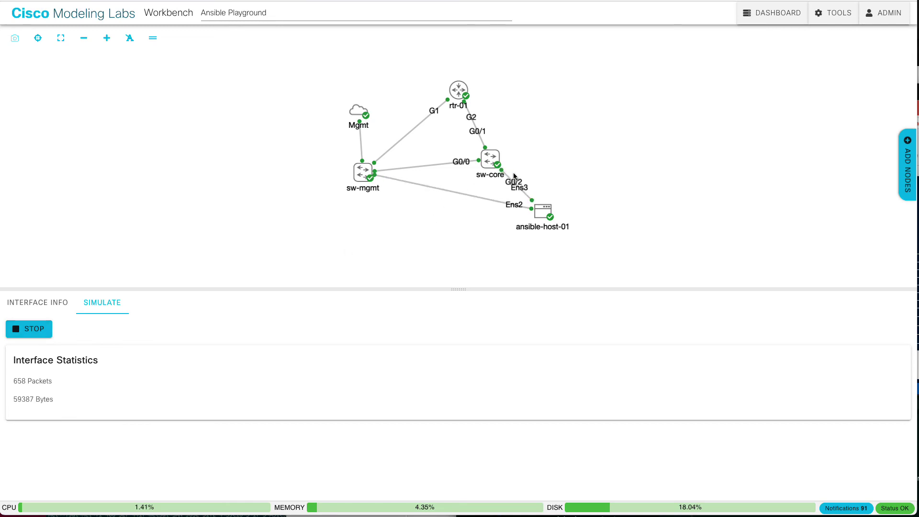
- Rerun 'show ip int brie' in sw-core's console, showing all four interfaces up/up
{"action": "left_click", "coordinate": [498, 165]}
{"action": "left_click", "coordinate": [511, 154]}
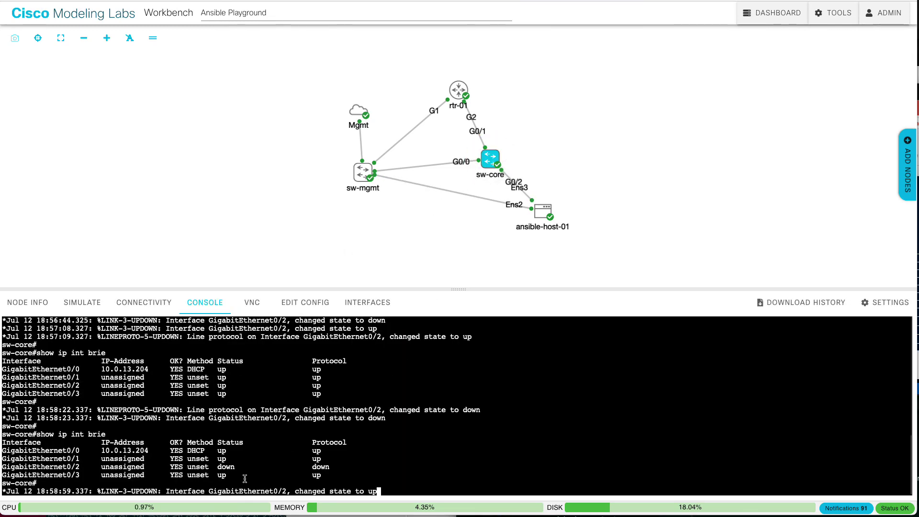
{"action": "key", "text": "Return"}
{"action": "key", "text": "Return"}
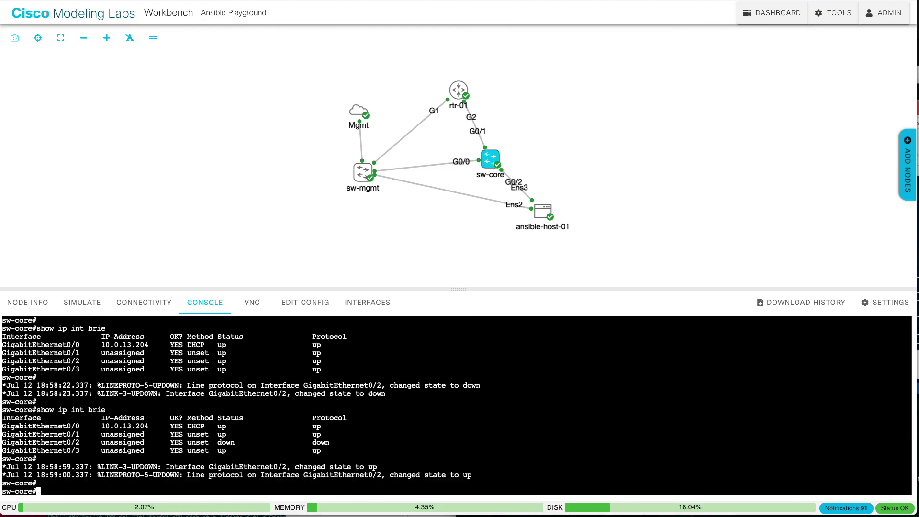
{"action": "key", "text": "Up"}
{"action": "key", "text": "Return"}
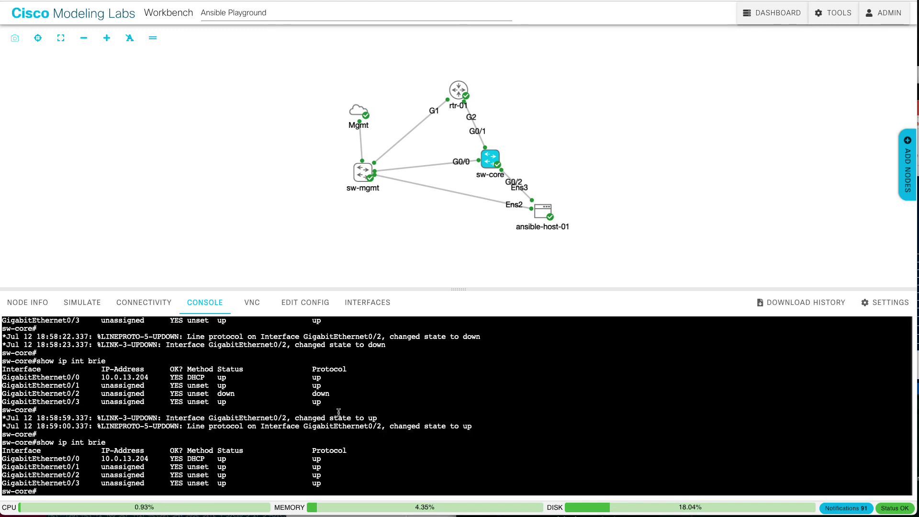
- Remove the Compute column filter chip so all five Ansible Playground nodes are listed
{"action": "left_click", "coordinate": [326, 252]}
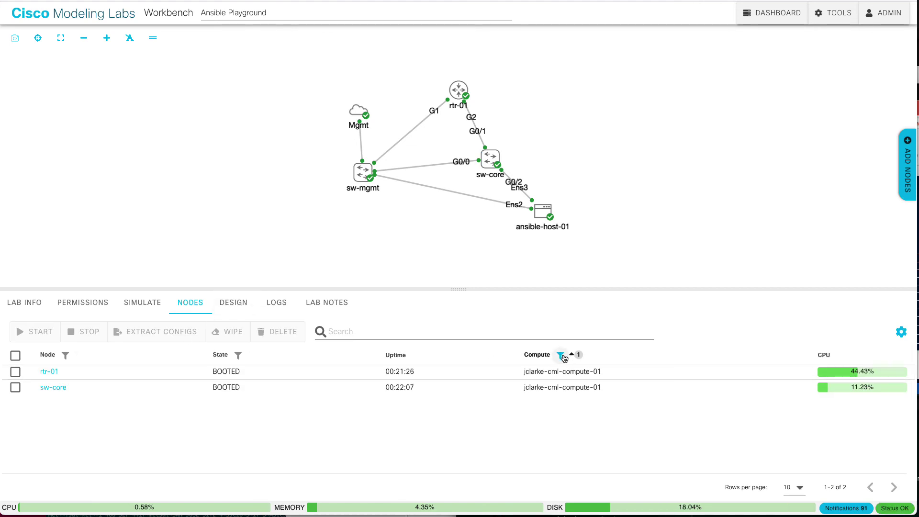
{"action": "left_click", "coordinate": [562, 356]}
{"action": "left_click", "coordinate": [639, 383]}
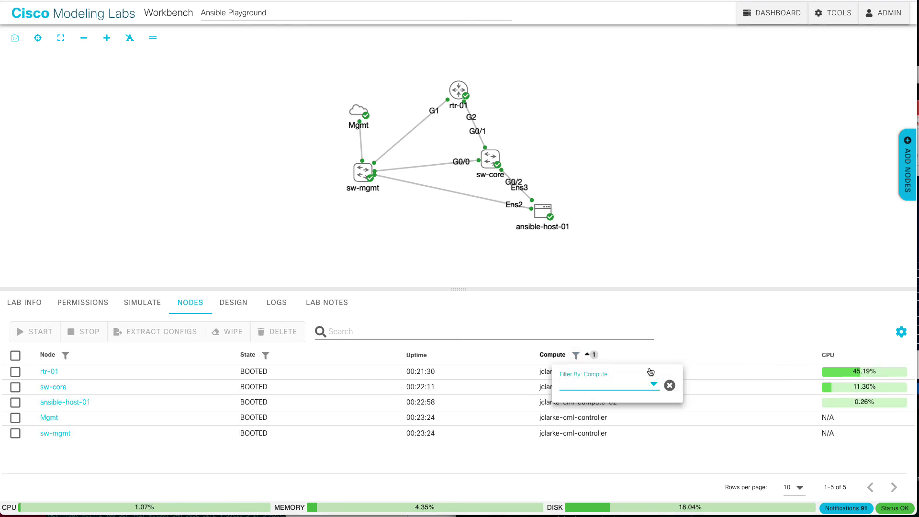
{"action": "left_click", "coordinate": [663, 348]}
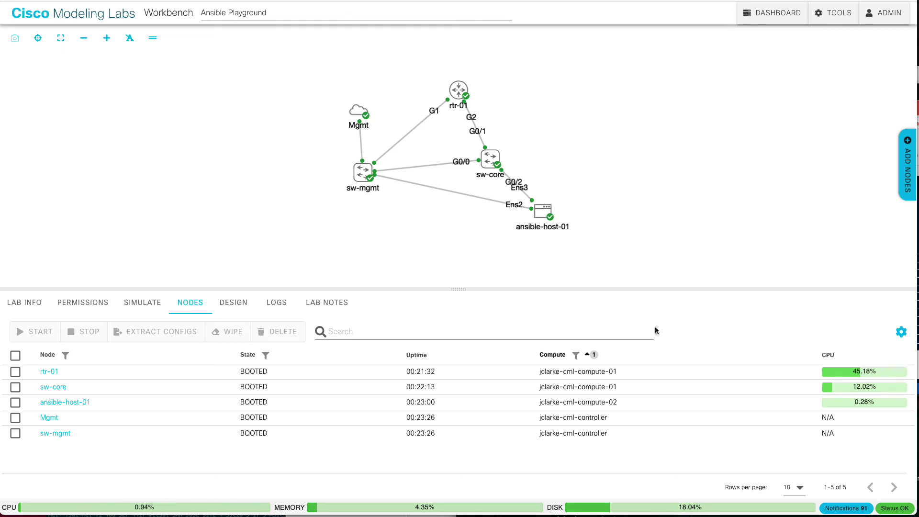